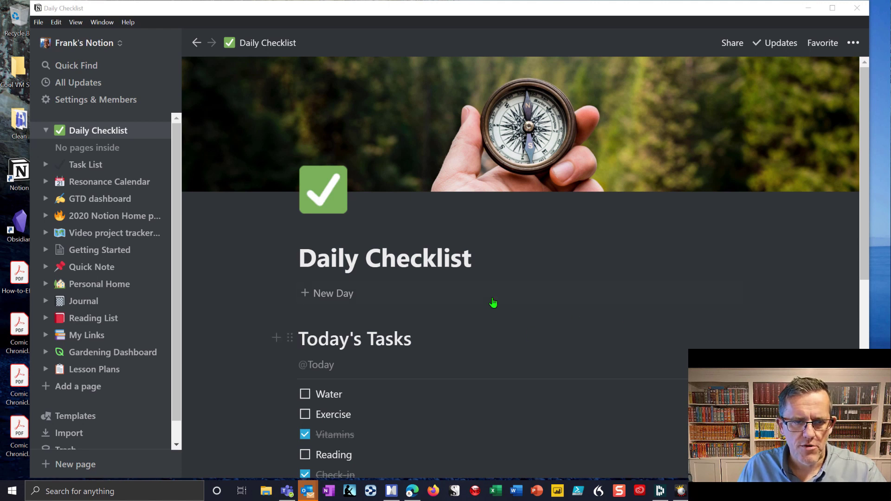
Step: Copy the link to the Daily Checklist page
scroll(513, 308, down, 3)
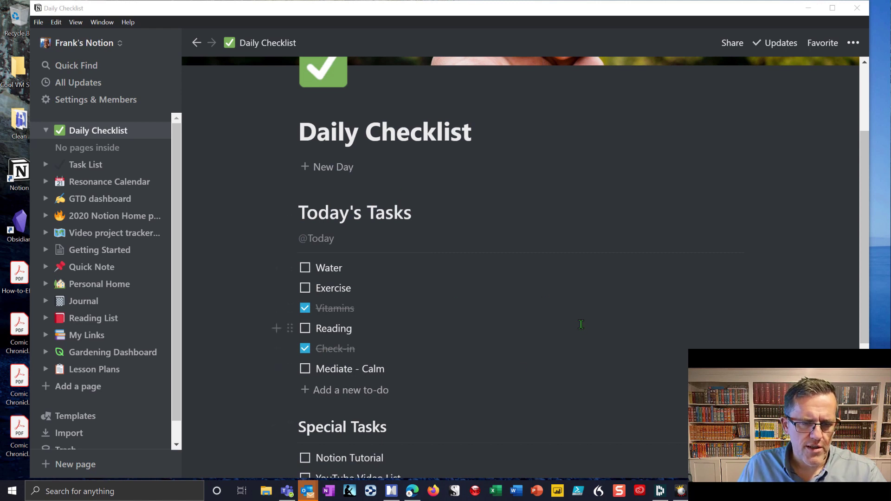
scroll(715, 260, up, 3)
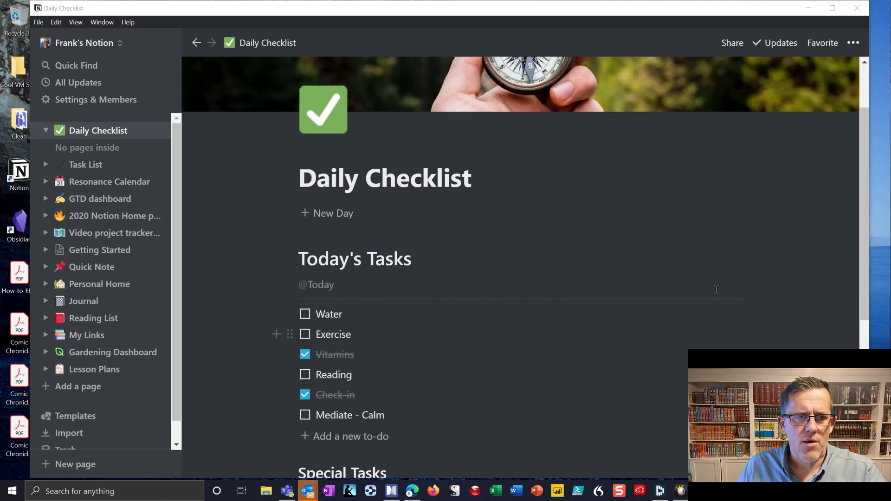
click(855, 44)
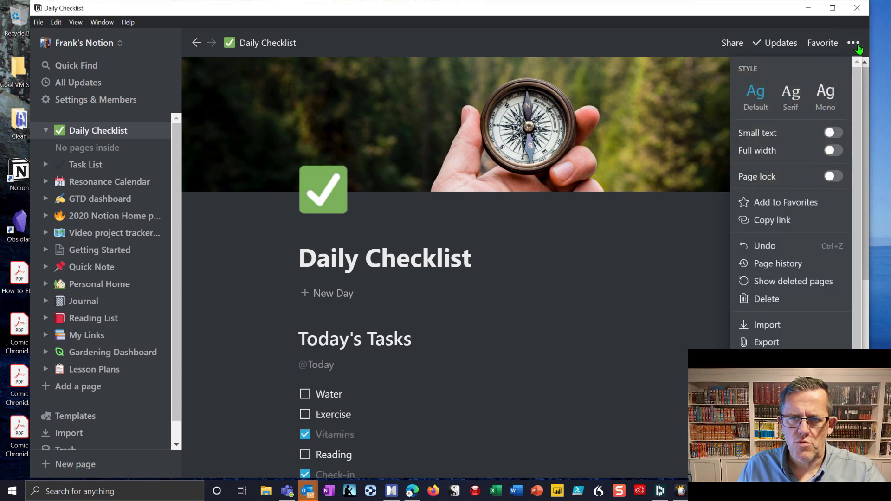
click(770, 221)
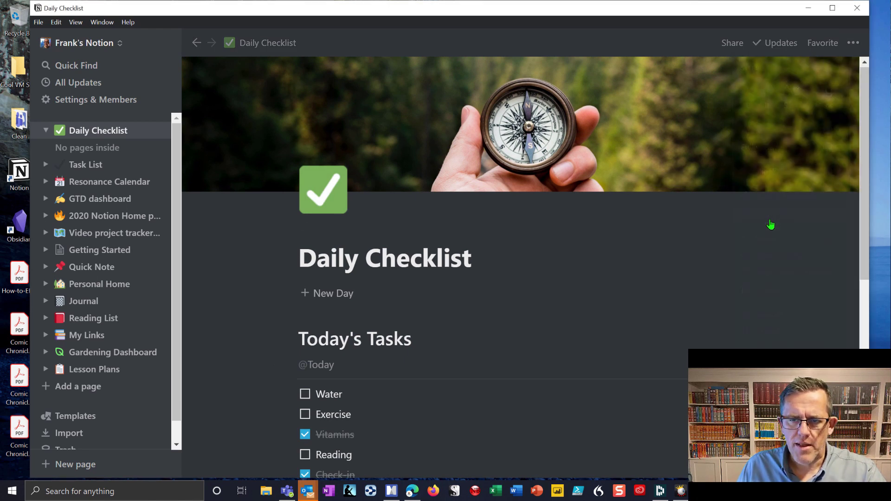
Step: Switch to Microsoft Teams and post the copied page link as a new conversation in the Microsoft Teams Administration channel
click(288, 492)
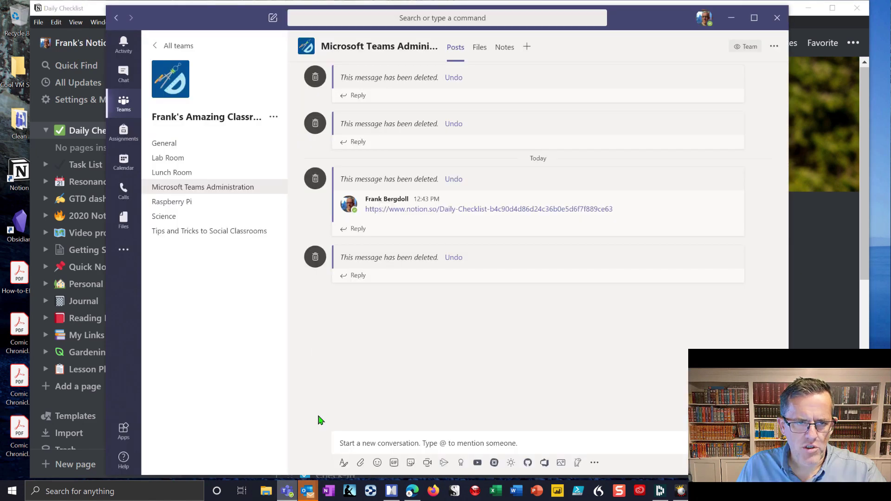
right_click(400, 442)
click(420, 433)
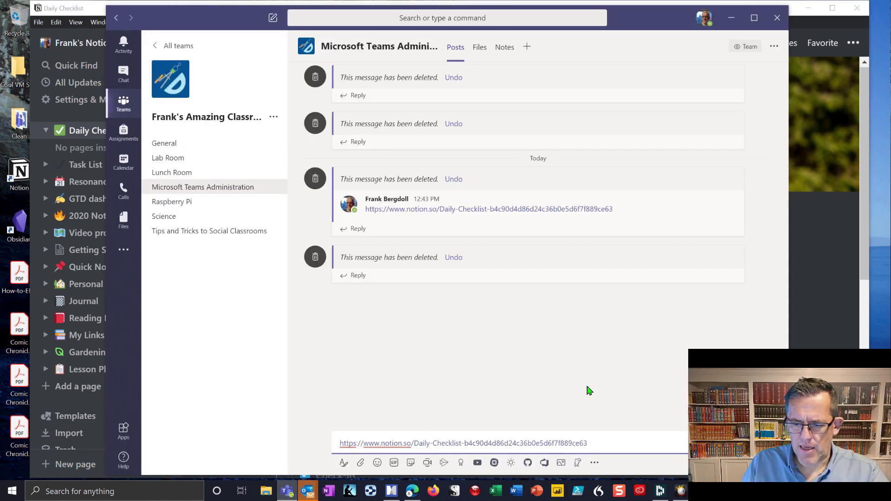
key(Return)
mouse_move(408, 315)
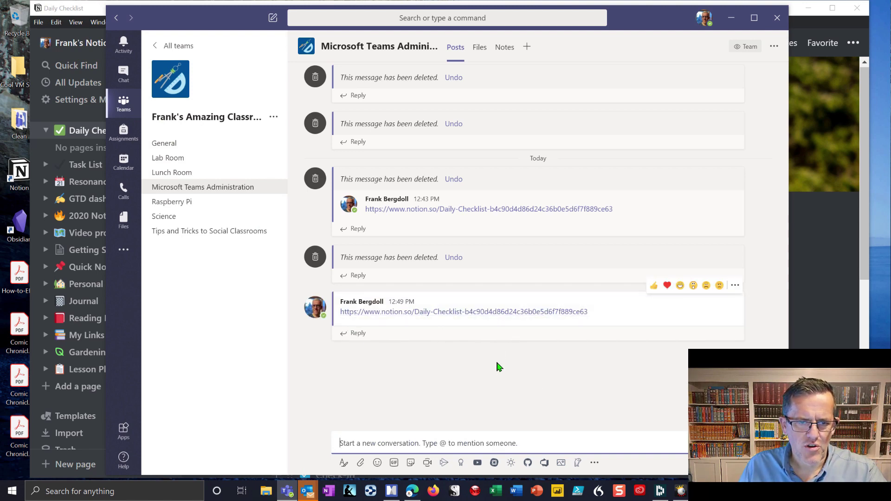
Step: Switch back to Notion and copy all the content blocks of the Daily Checklist page
click(831, 330)
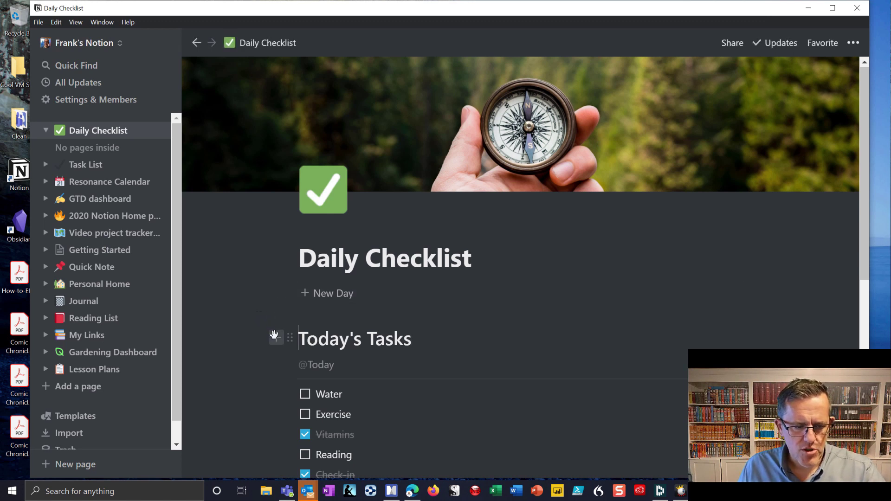
key(ctrl+a)
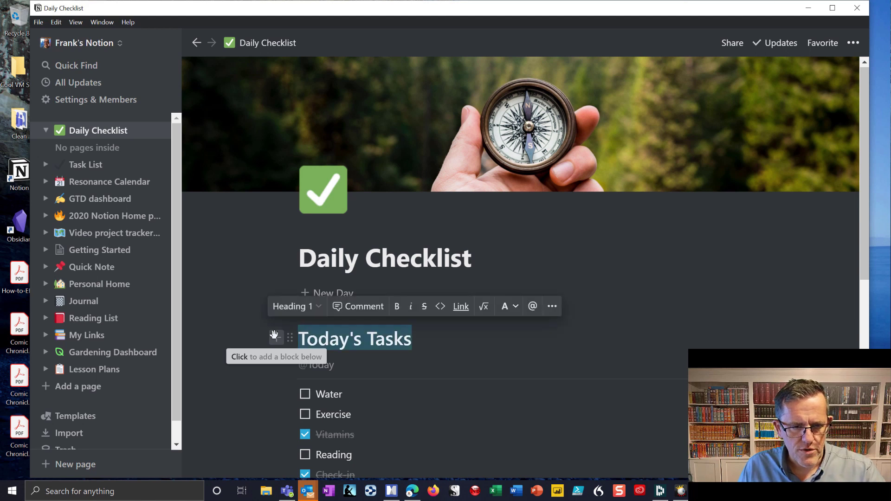
click(484, 380)
click(243, 312)
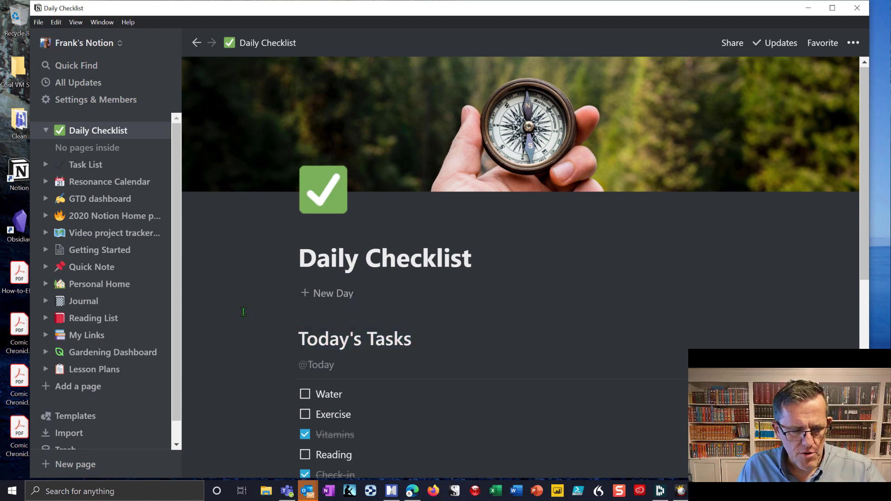
key(ctrl+a)
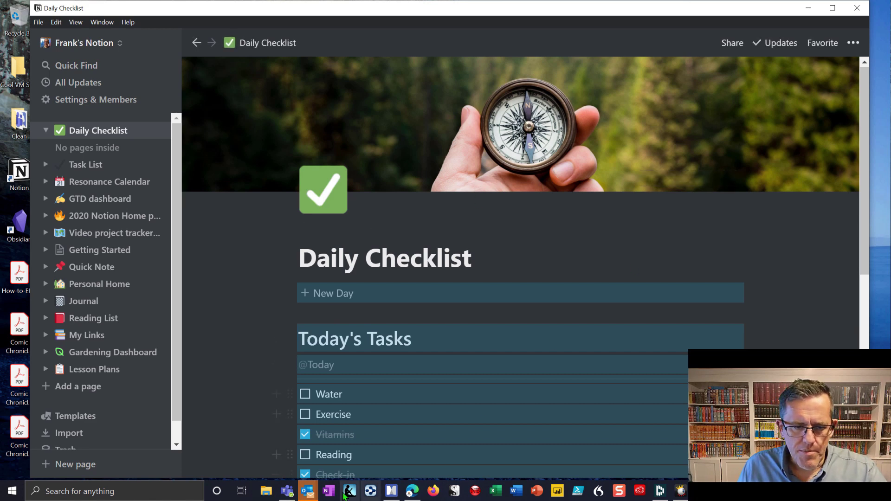
Step: Switch to Microsoft Teams and post the copied checklist content as a new conversation in the Microsoft Teams Administration channel
click(288, 492)
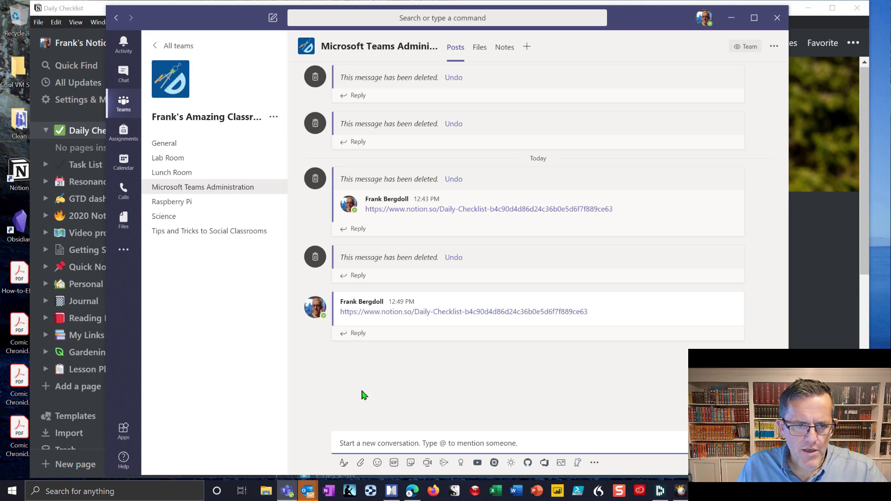
click(352, 443)
key(ctrl+v)
key(Return)
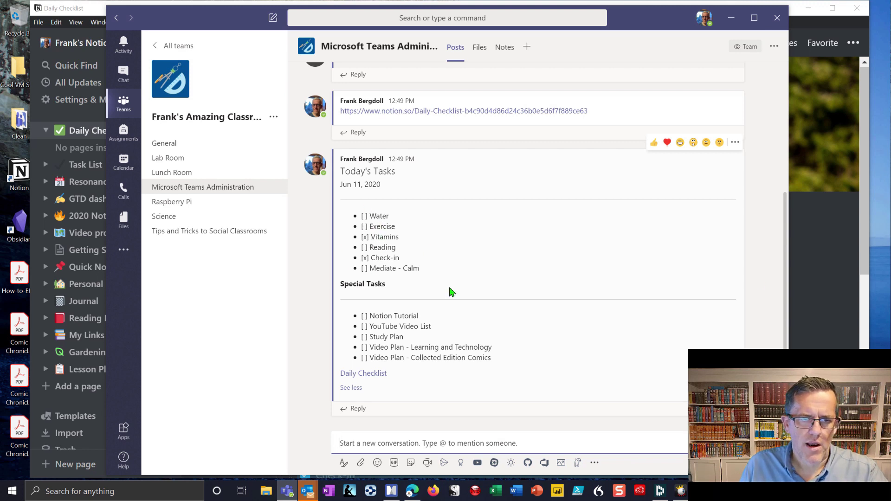
Step: Temporarily mark Water as done in the Notion checklist to compare it with the list posted in Teams
click(799, 256)
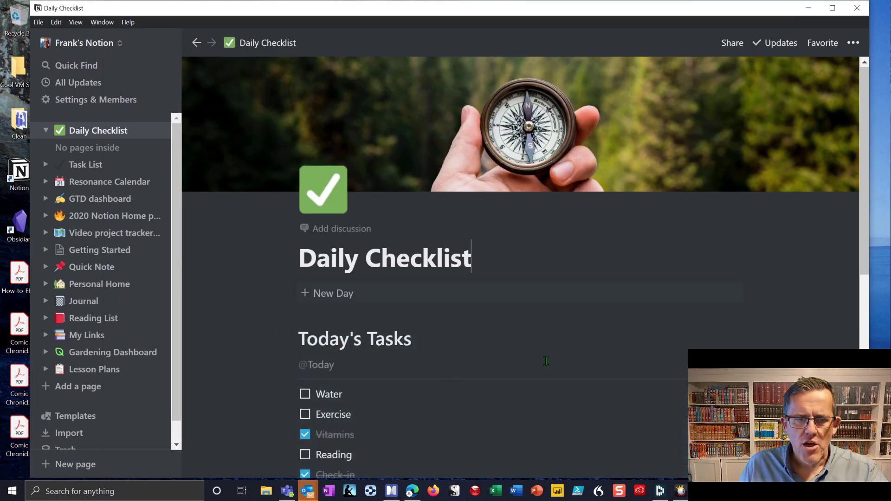
click(305, 395)
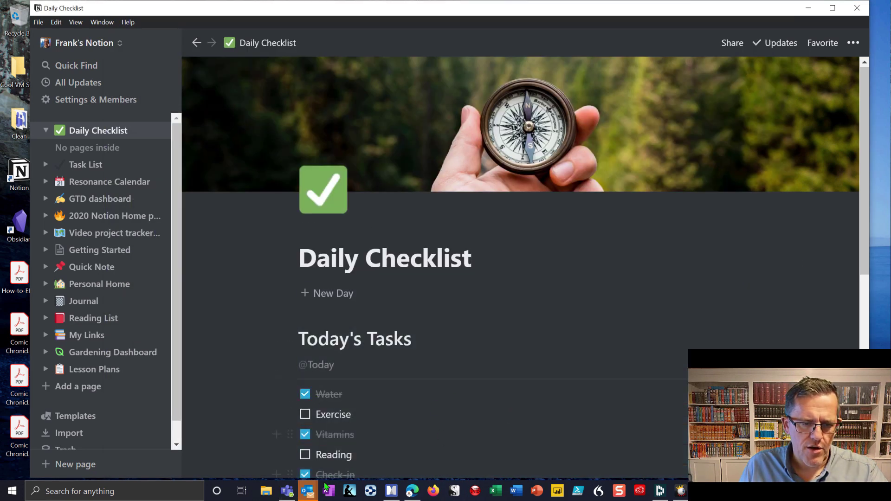
click(292, 494)
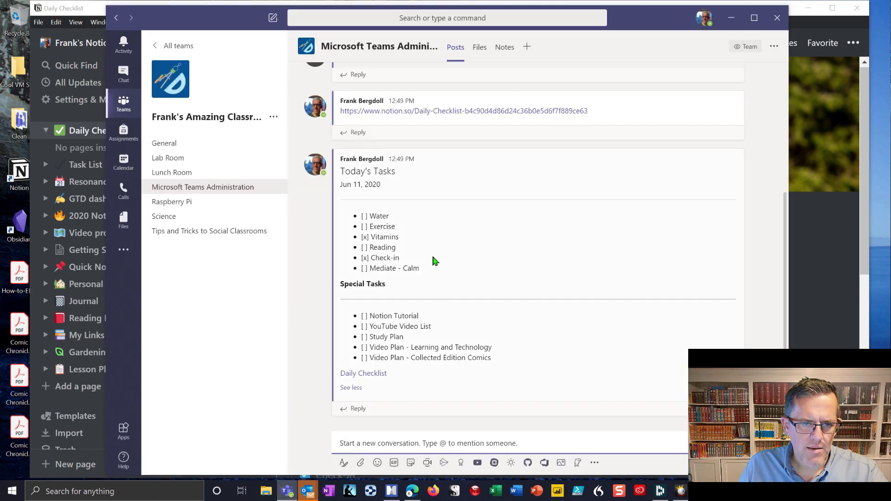
click(818, 273)
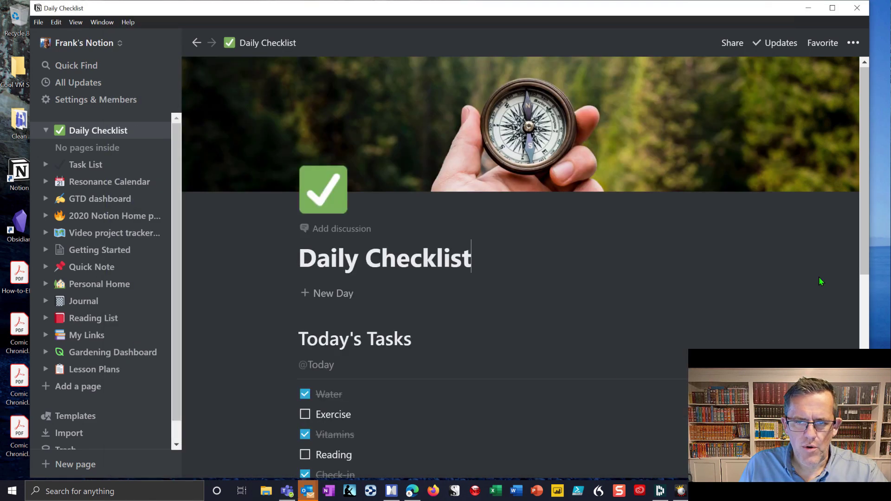
click(305, 394)
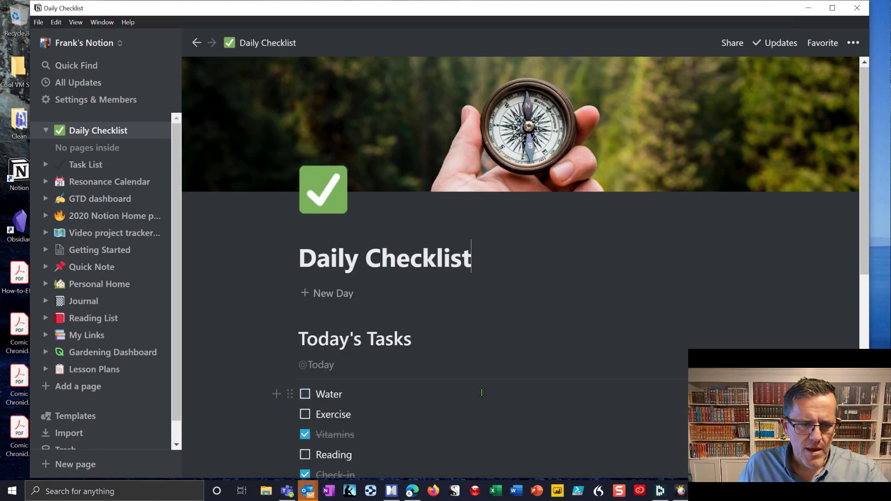
Step: Delete the Daily Checklist page link below the Special Tasks list
scroll(557, 381, down, 5)
scroll(557, 380, down, 3)
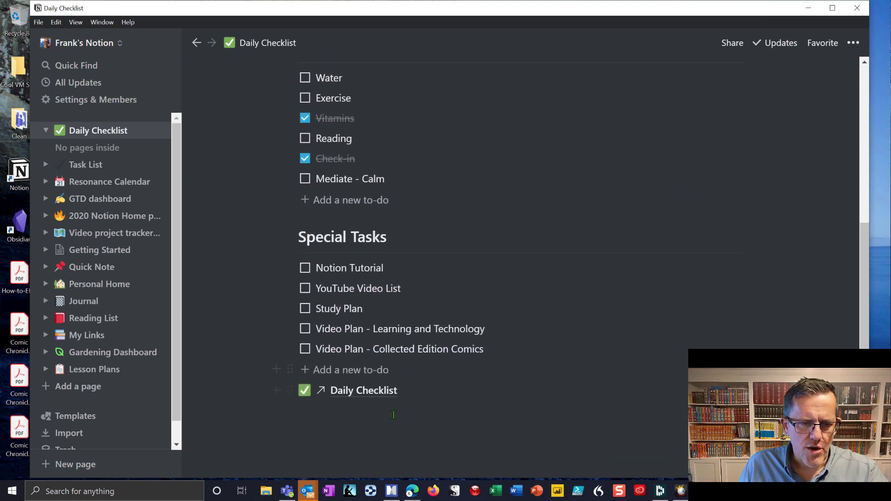
click(289, 391)
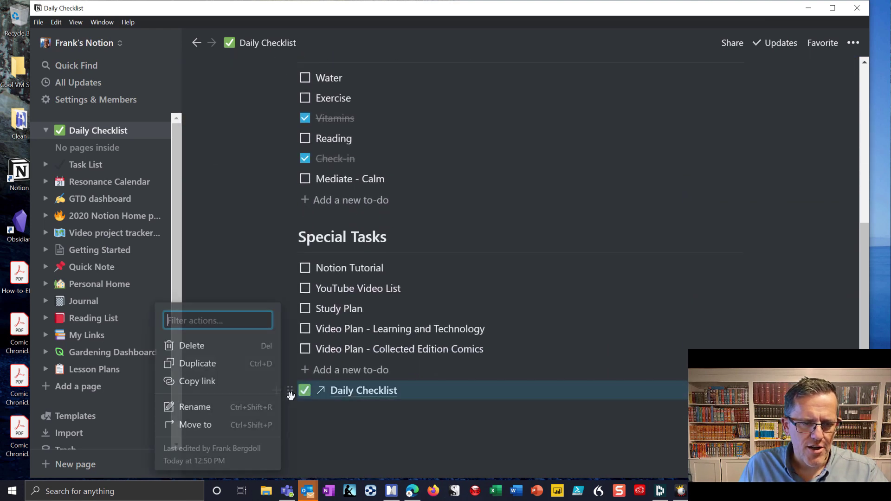
click(192, 346)
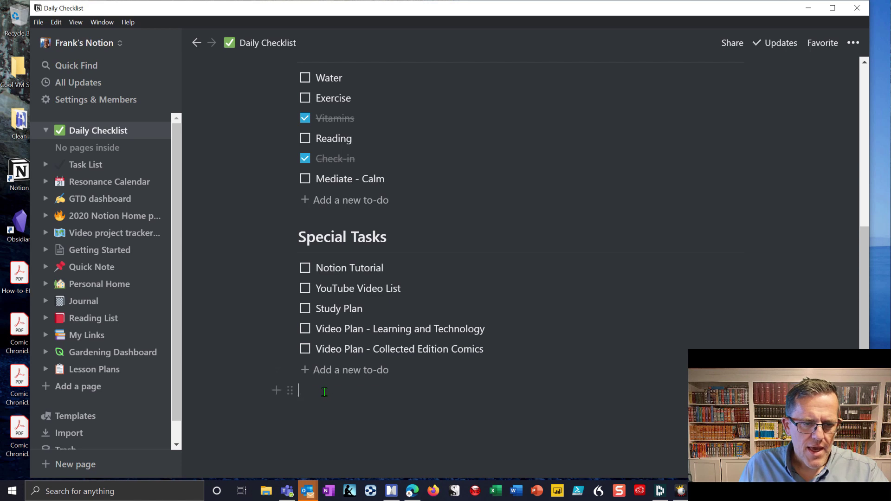
Step: Insert a Link to page block pointing to Daily Checklist on the empty line below the Special Tasks list
text(/)
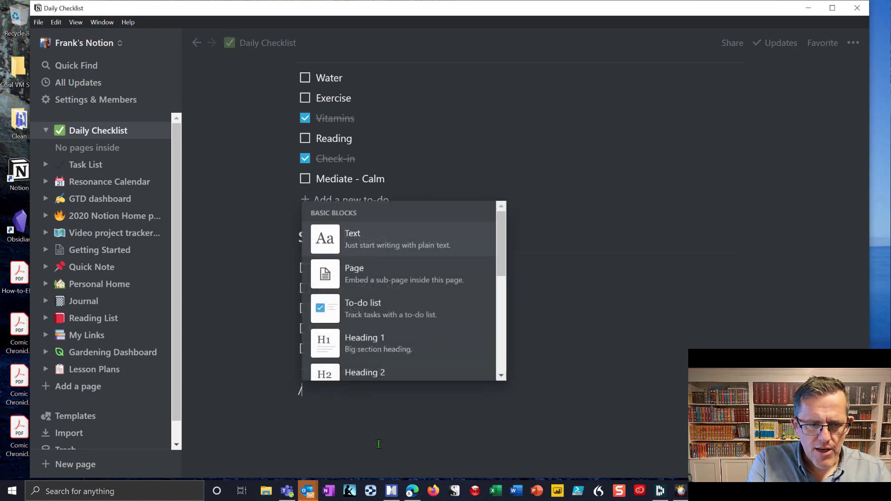
text(link)
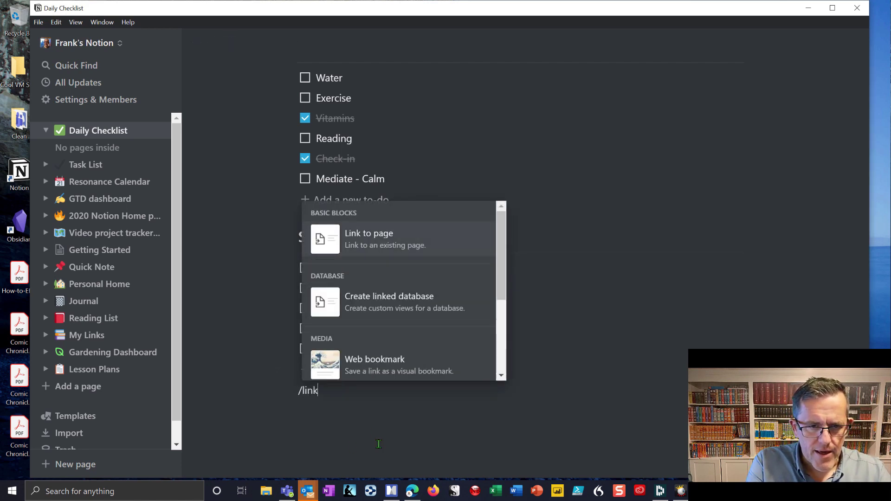
click(411, 242)
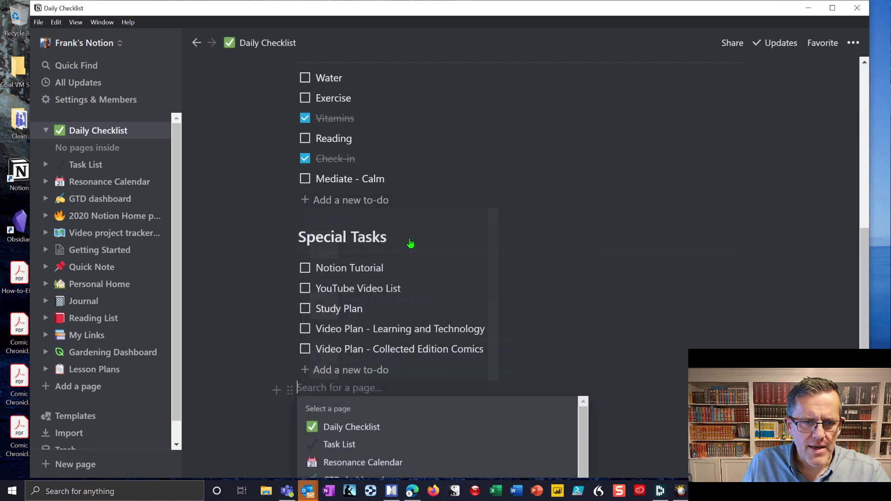
click(334, 230)
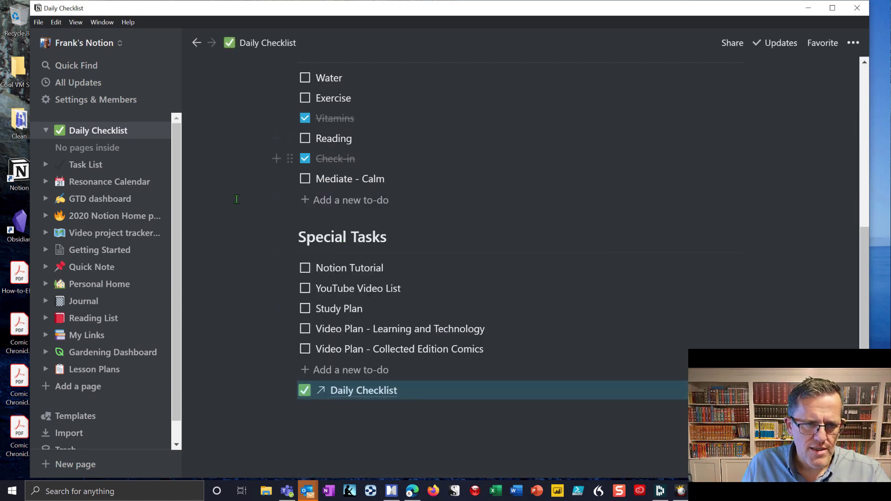
Step: Copy the link from the Daily Checklist page link block below Special Tasks
click(373, 406)
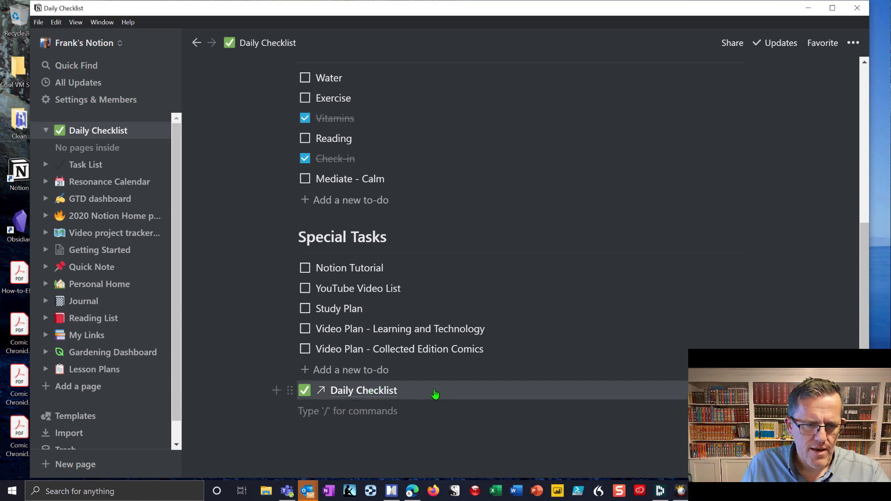
right_click(363, 398)
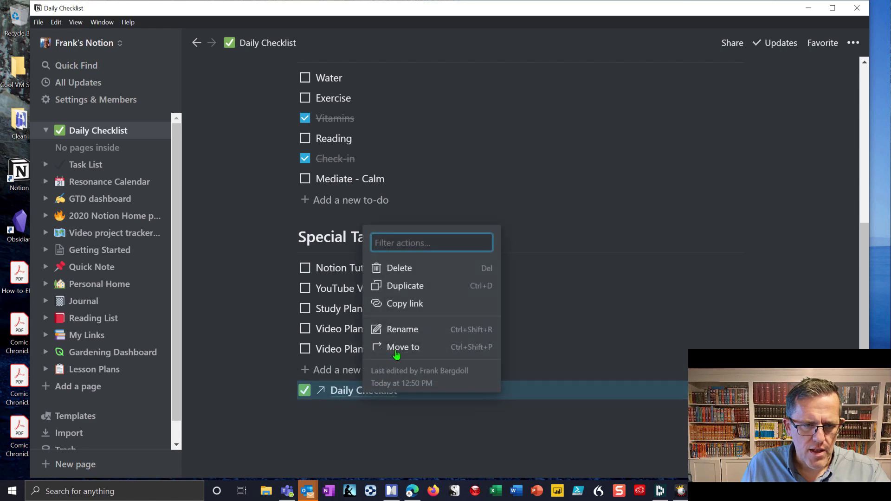
click(401, 306)
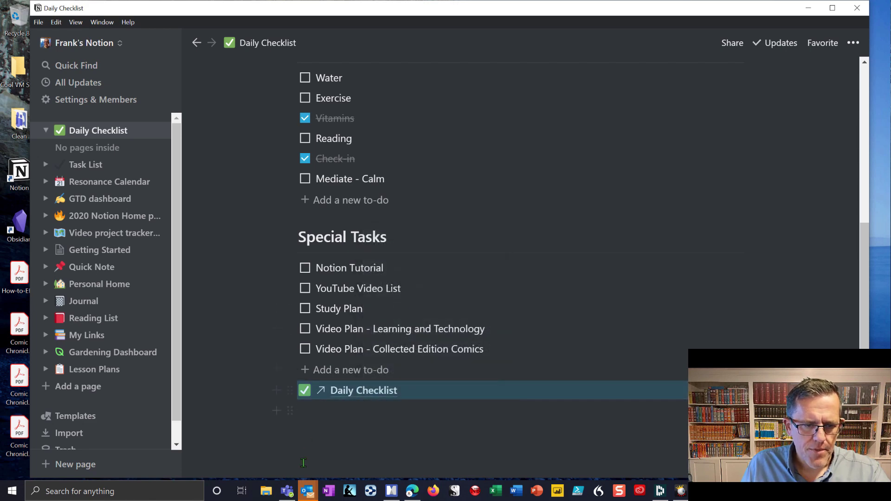
Step: Switch to Microsoft Teams and post the link copied from the block as another new conversation in the channel
click(287, 492)
right_click(366, 441)
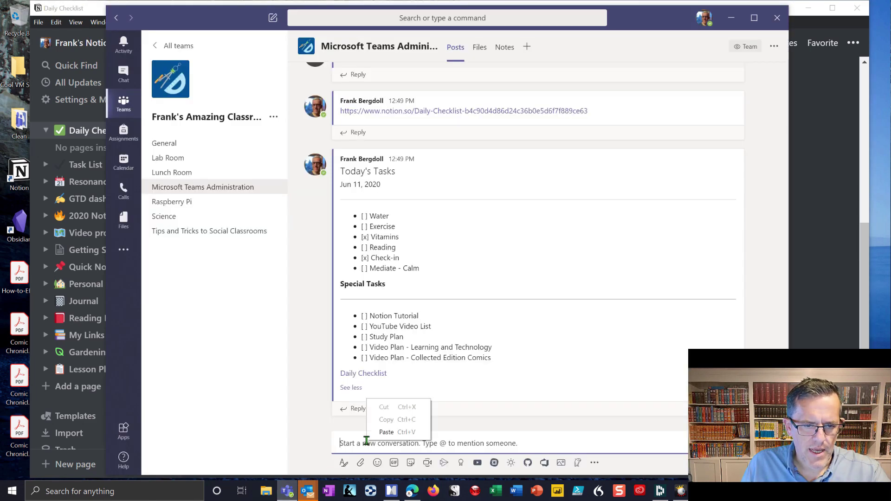
click(387, 432)
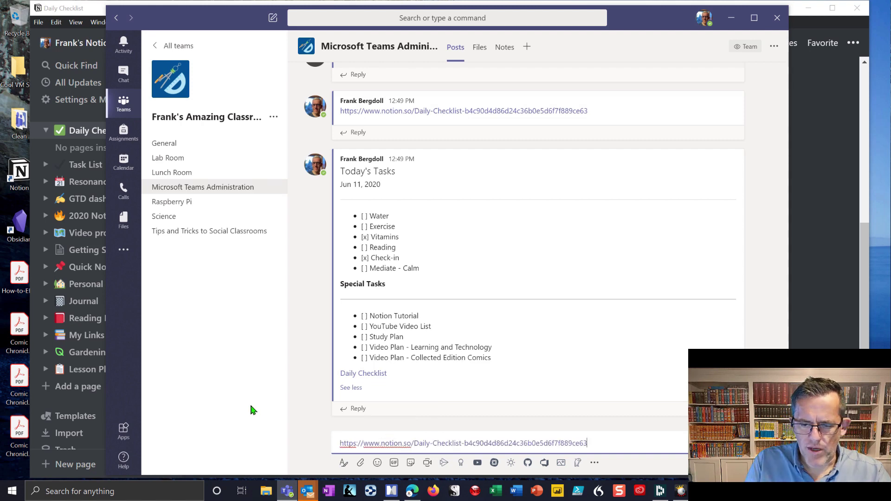
key(Return)
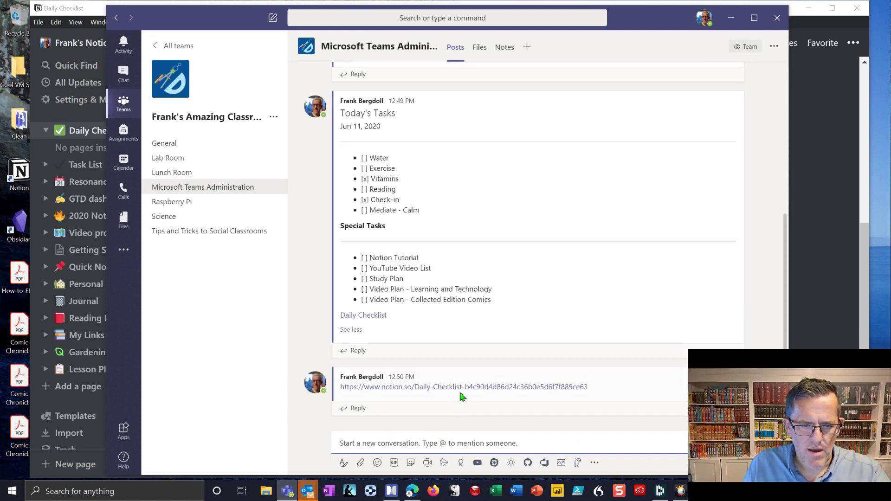
Step: Switch to Notion and copy the Daily Checklist link block below Special Tasks together with the empty line under it
click(820, 337)
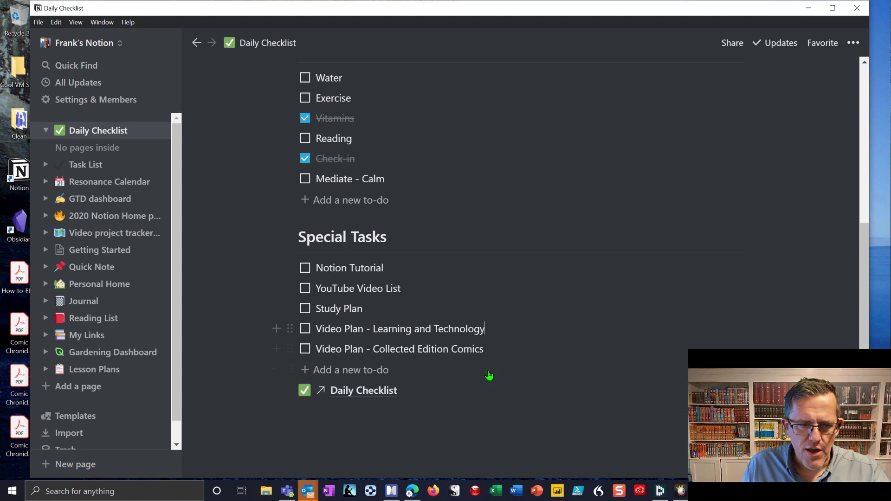
drag(229, 369, 471, 407)
click(467, 425)
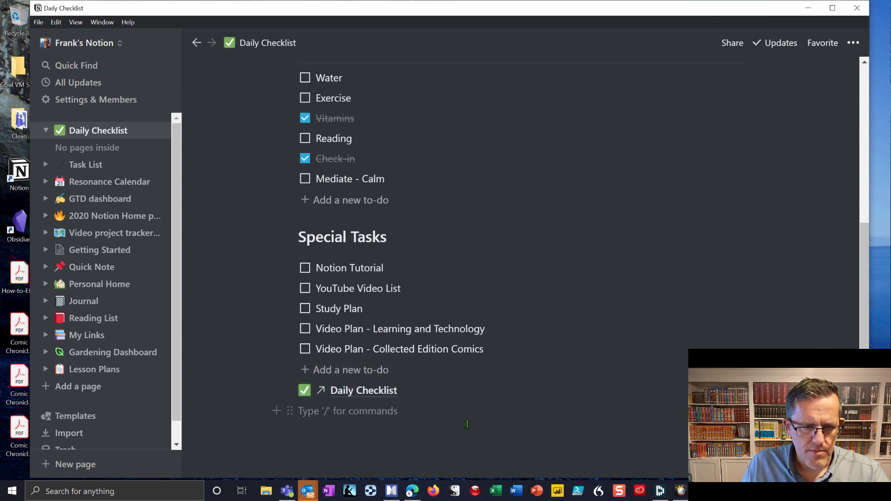
mouse_move(292, 409)
mouse_down()
mouse_move(280, 390)
mouse_move(276, 407)
mouse_up()
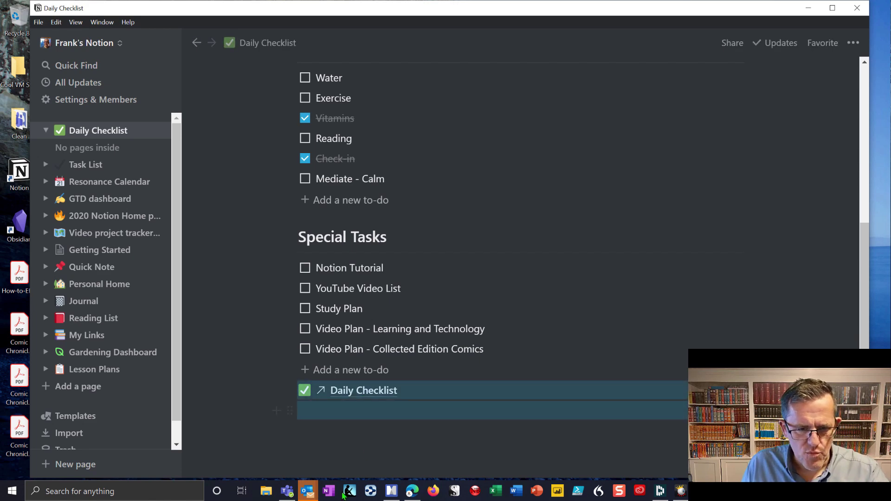
Step: Switch to Microsoft Teams and post the copied Daily Checklist link block as a new conversation in the channel
click(288, 491)
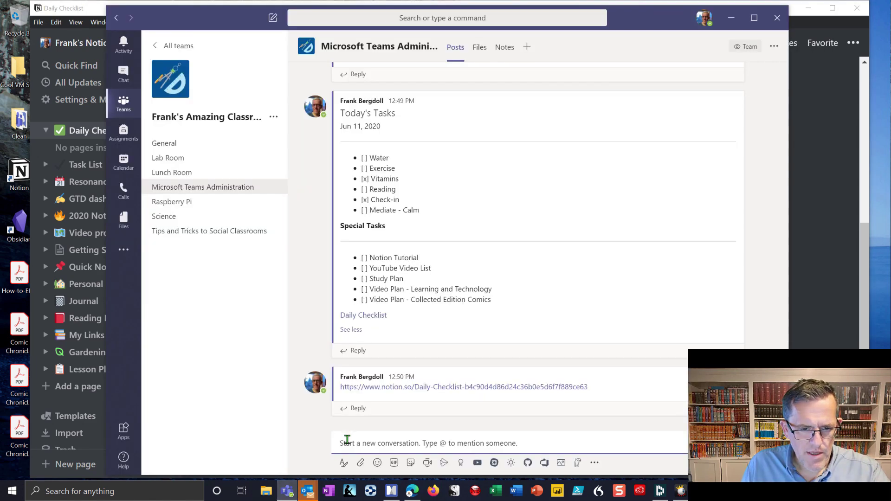
key(ctrl+v)
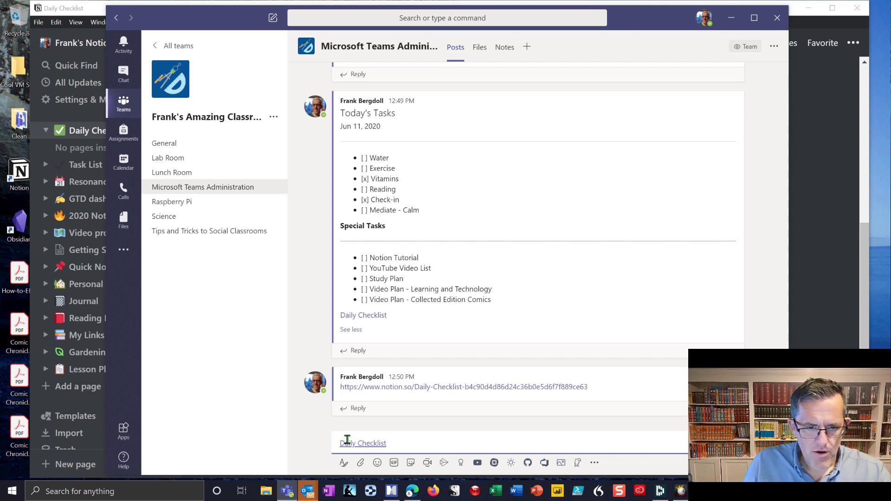
key(Return)
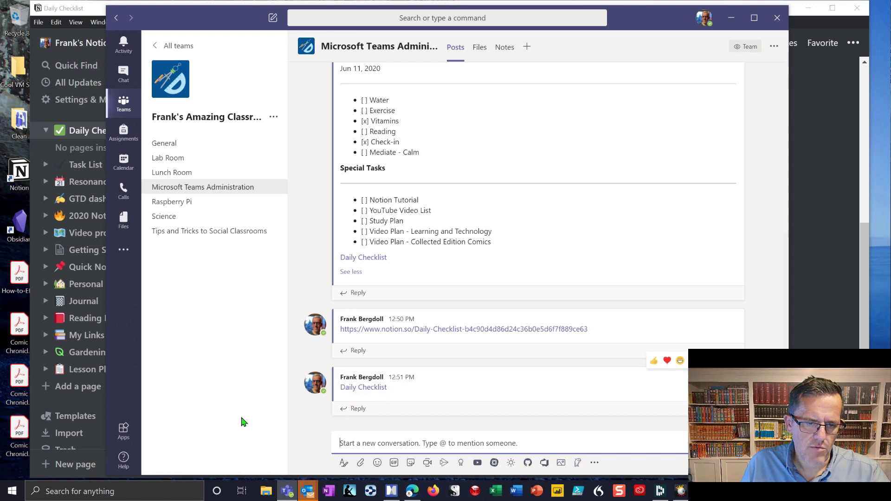
Step: Open the newly posted Daily Checklist link in the browser and review the tasks on the page
click(373, 393)
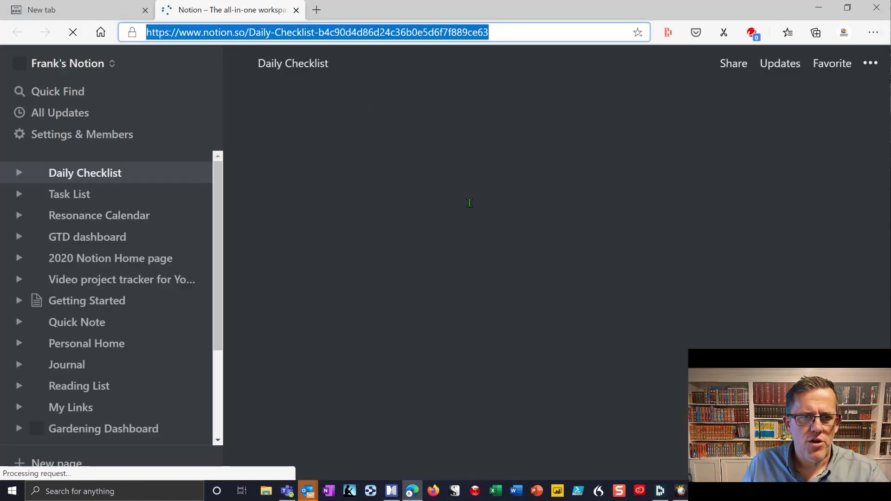
scroll(394, 140, down, 6)
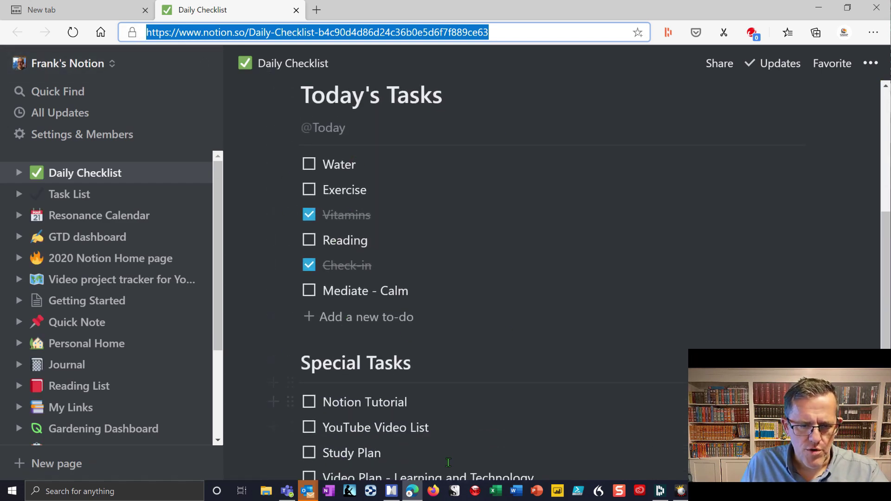
Step: Switch to the Notion desktop app and check off the Water task under Today's Tasks
key(alt+Tab)
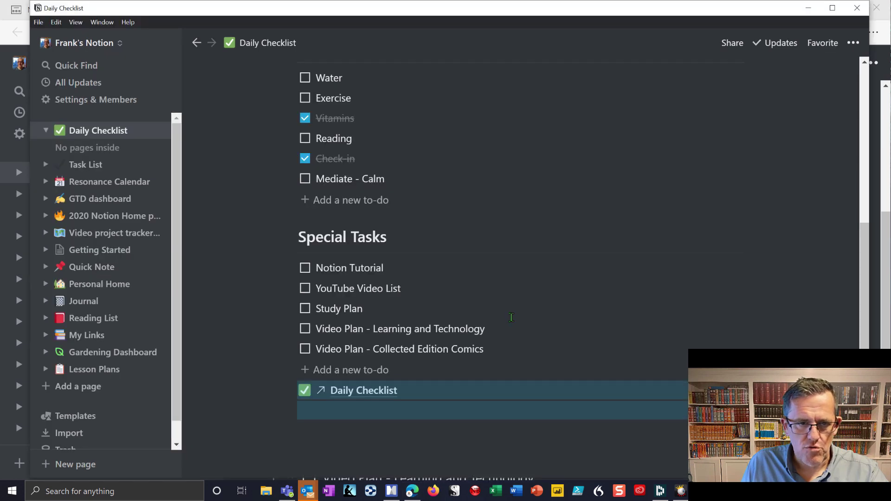
click(305, 78)
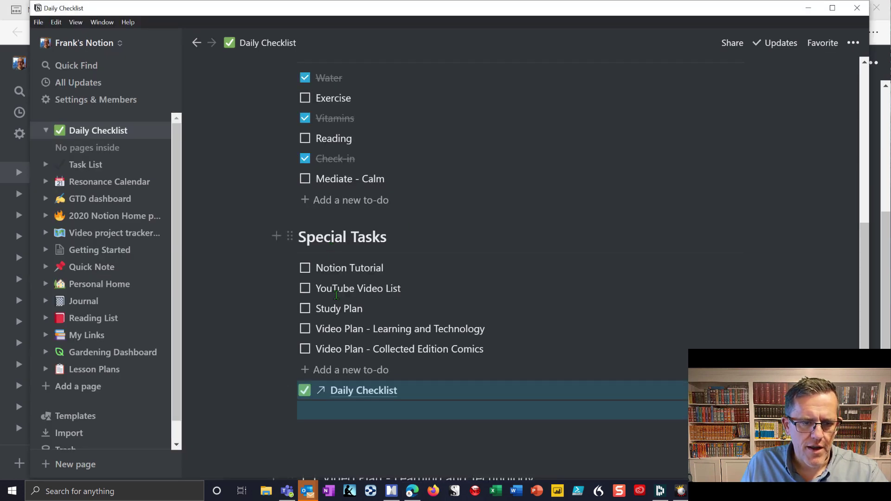
Step: Reopen the Daily Checklist link from Microsoft Teams, examine the Water task and the link block below Special Tasks in the browser, and return to Teams
click(287, 491)
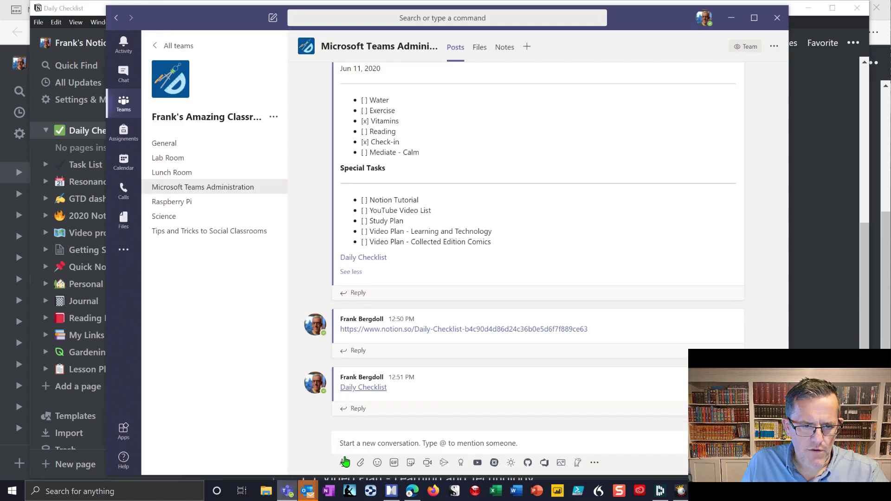
click(359, 388)
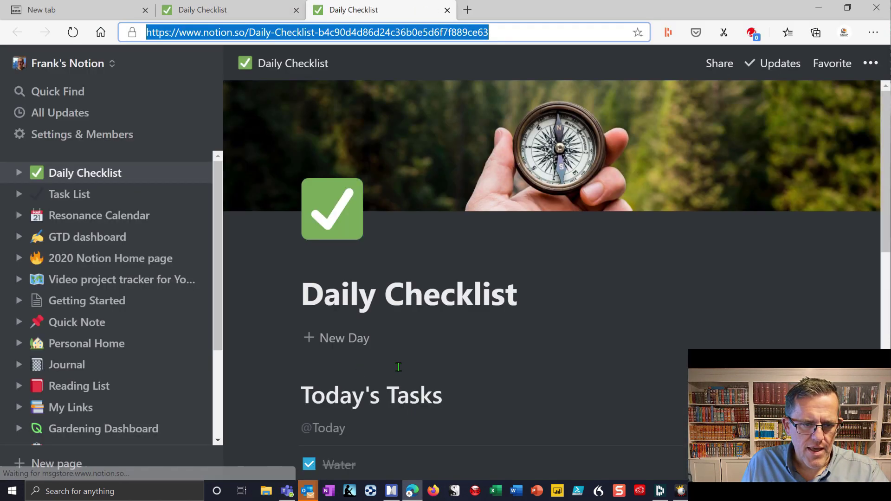
scroll(398, 367, down, 3)
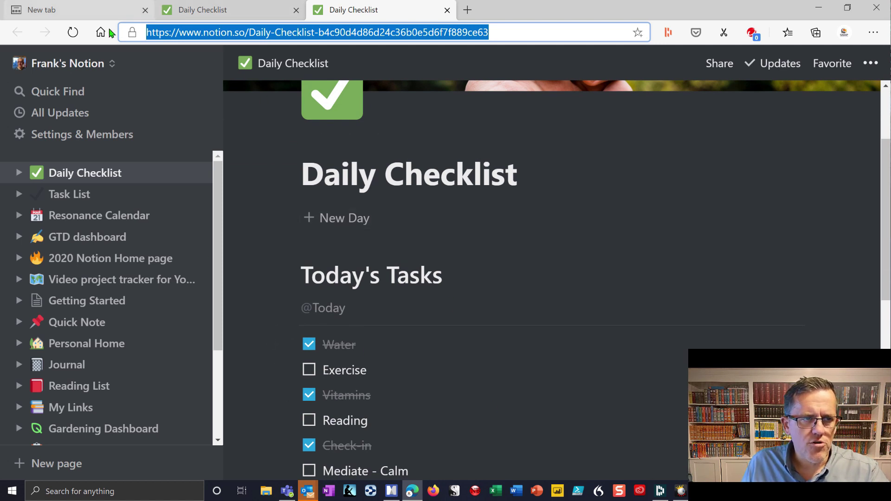
scroll(501, 279, down, 8)
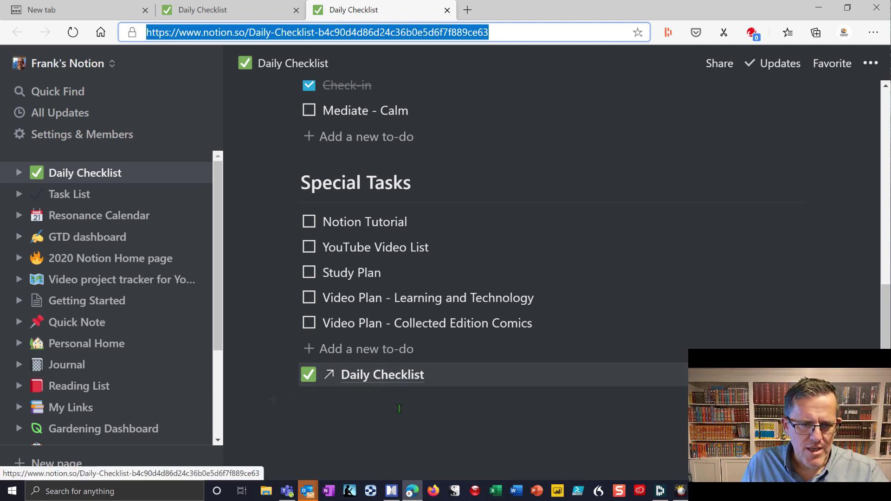
drag(290, 375, 484, 370)
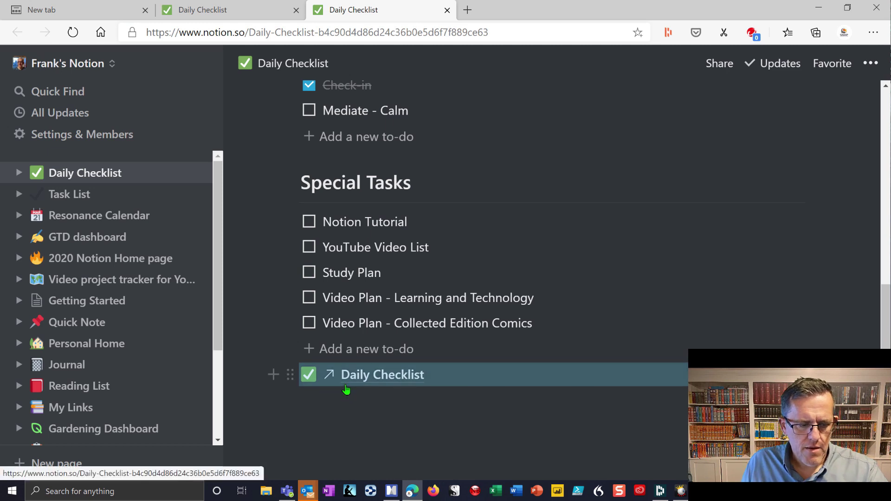
click(287, 491)
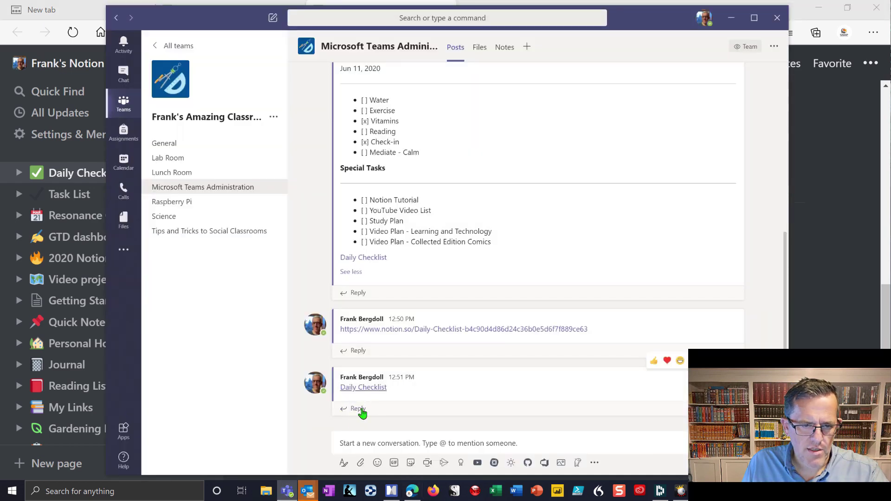